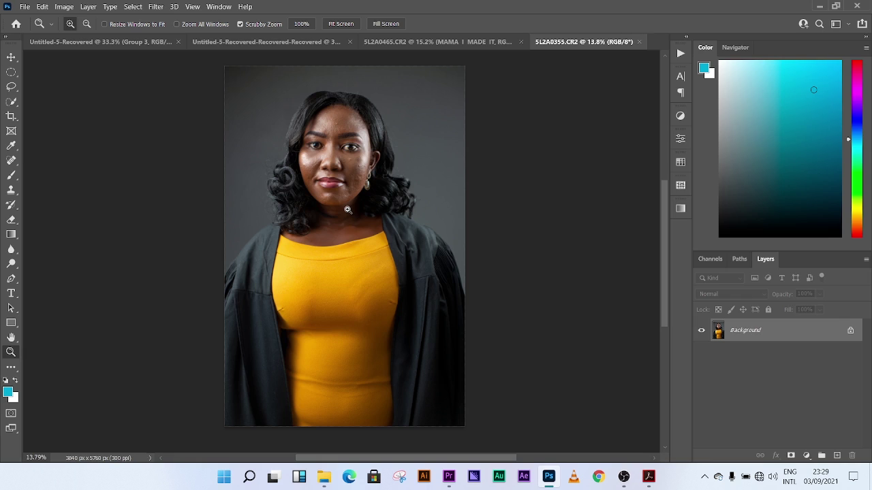
- Duplicate the Background layer of the portrait and keep the copy active for editing
key(ctrl+j)
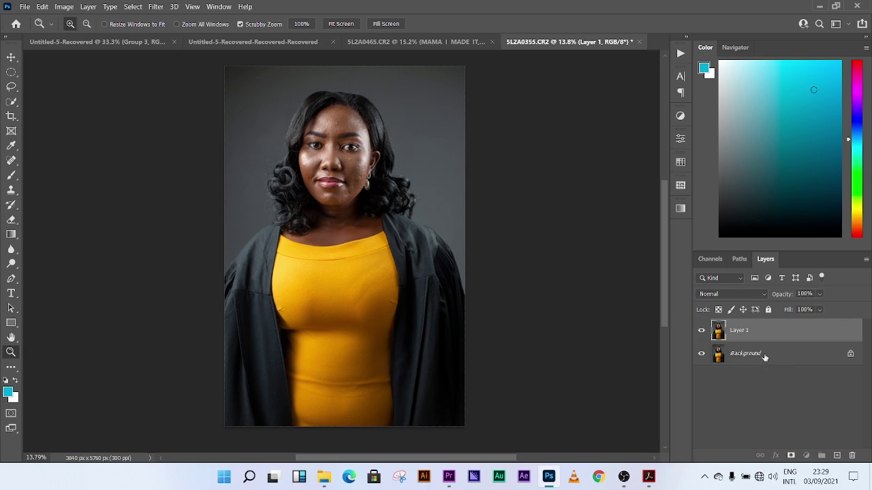
click(786, 355)
click(757, 338)
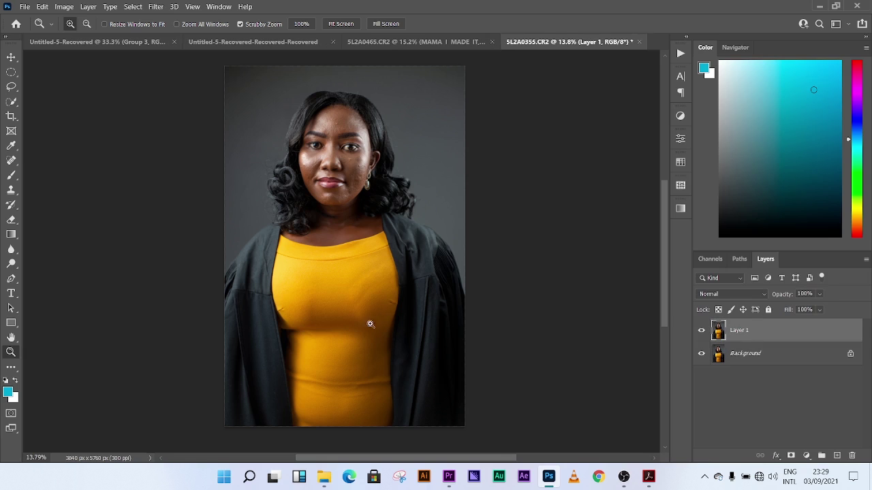
- Crop the portrait with the INSTAGRAM preset at 1080 x 1350, shifting the photo down to leave space above the head
click(11, 117)
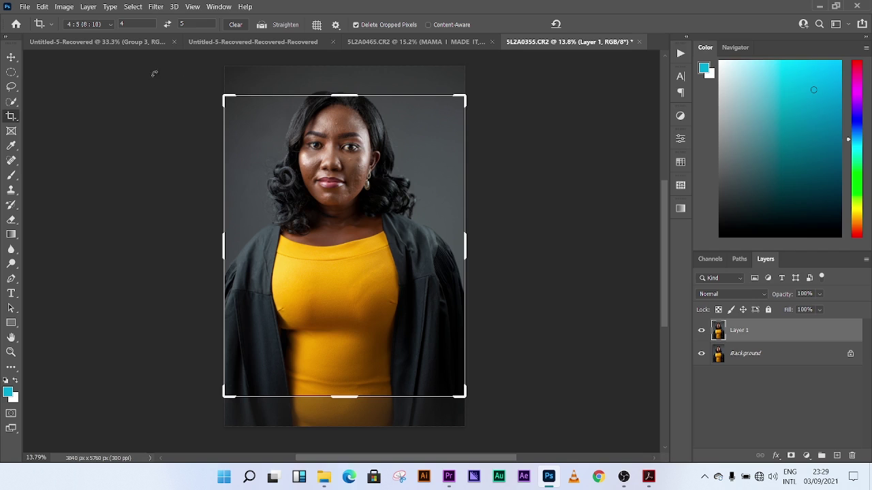
click(84, 27)
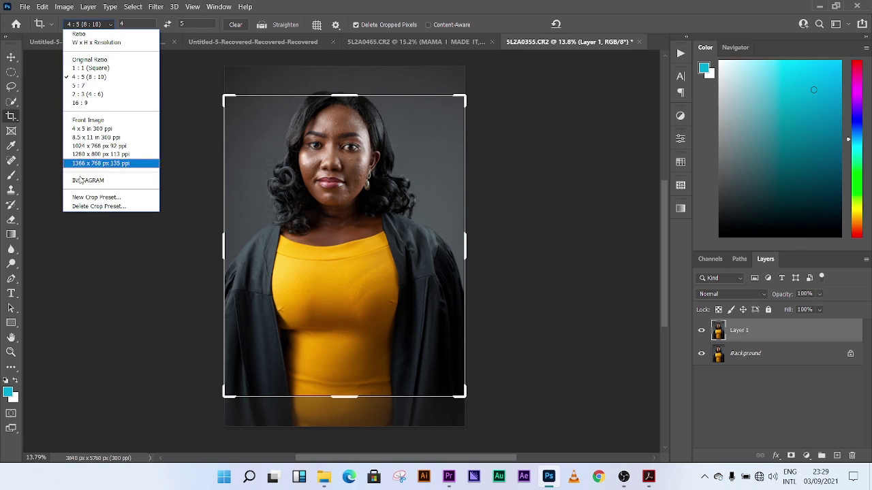
click(84, 183)
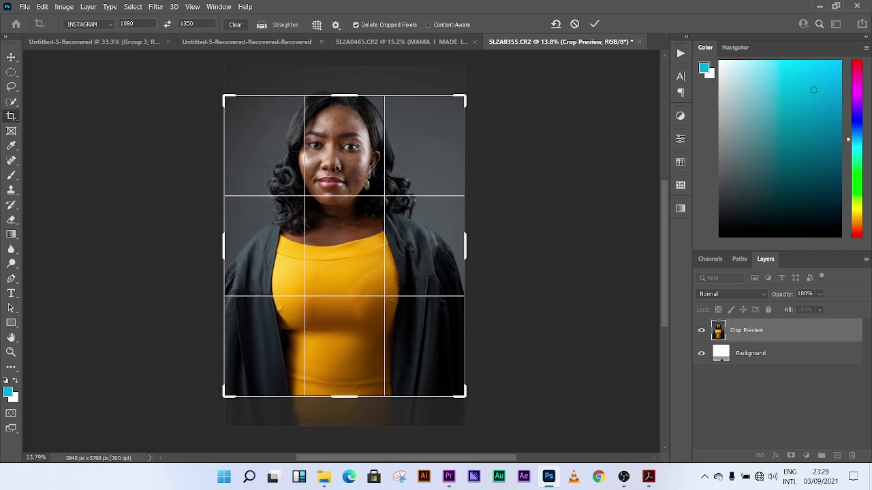
drag(335, 167, 336, 179)
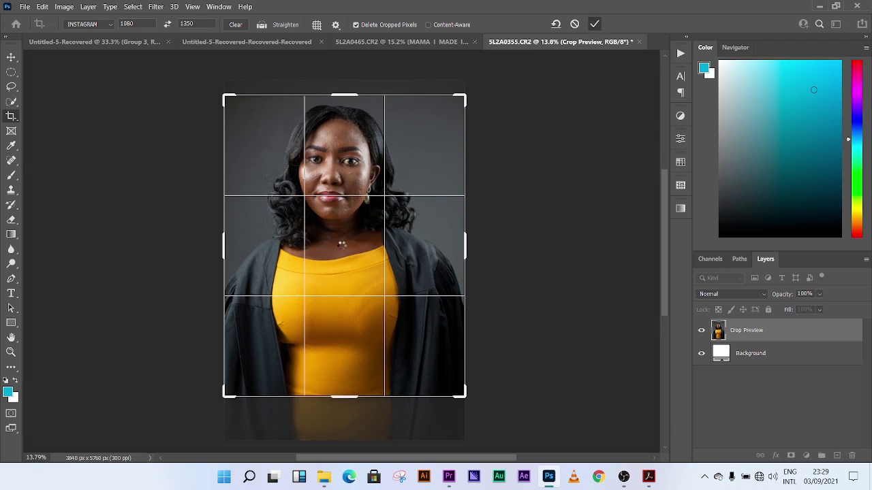
key(Return)
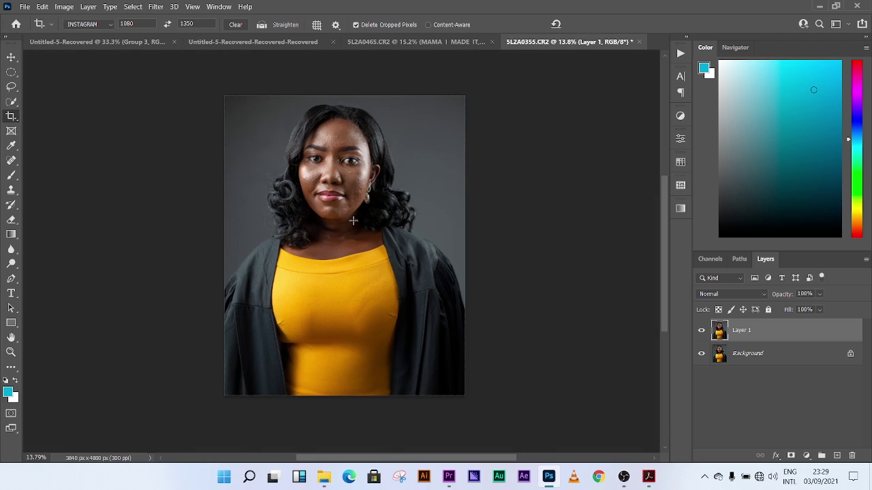
- Open the Liquify filter on the duplicated portrait layer
key(z)
click(342, 200)
right_click(351, 204)
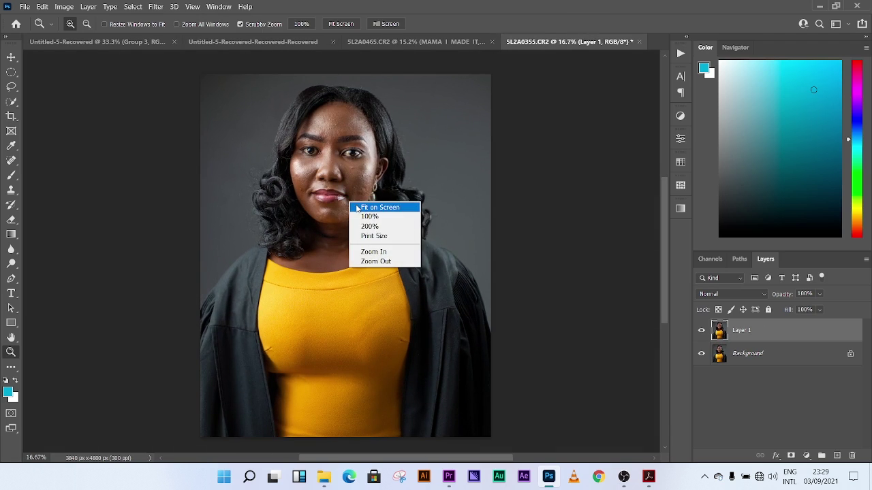
click(379, 207)
drag(380, 193, 371, 204)
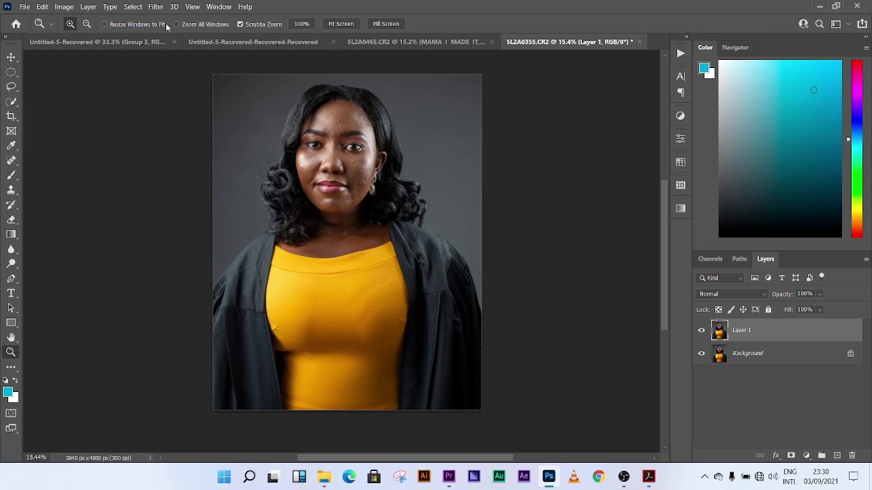
click(153, 7)
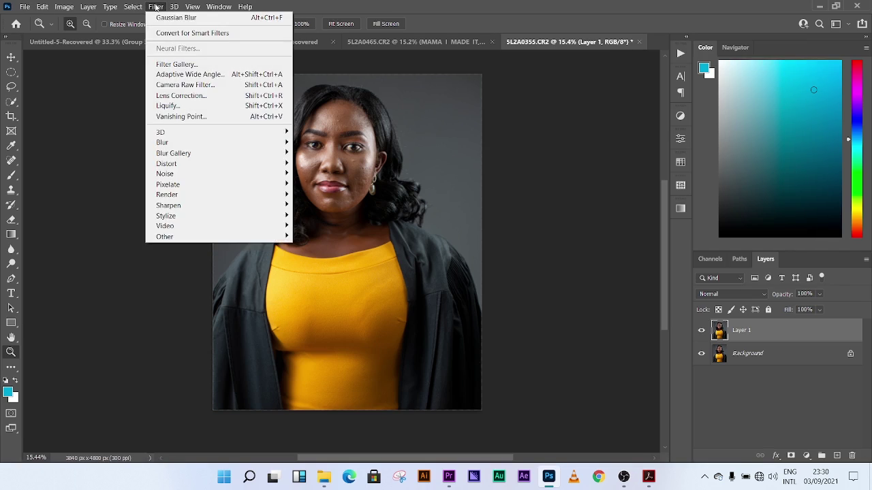
click(155, 6)
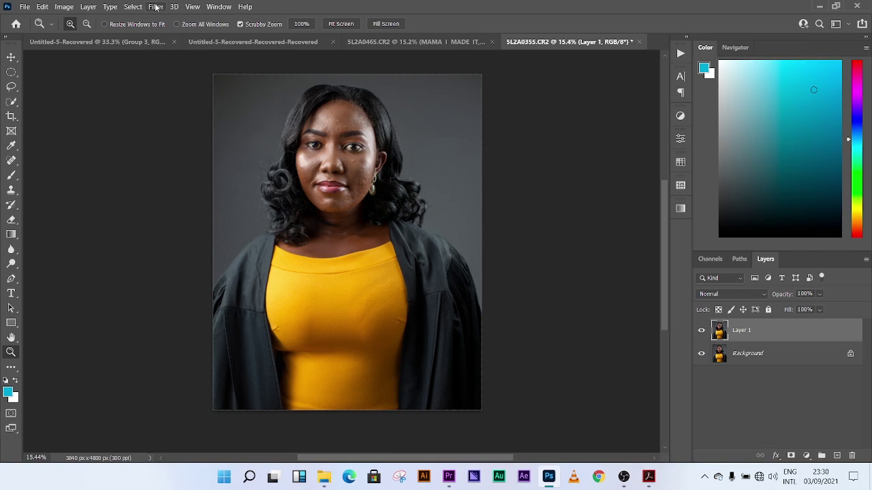
click(156, 7)
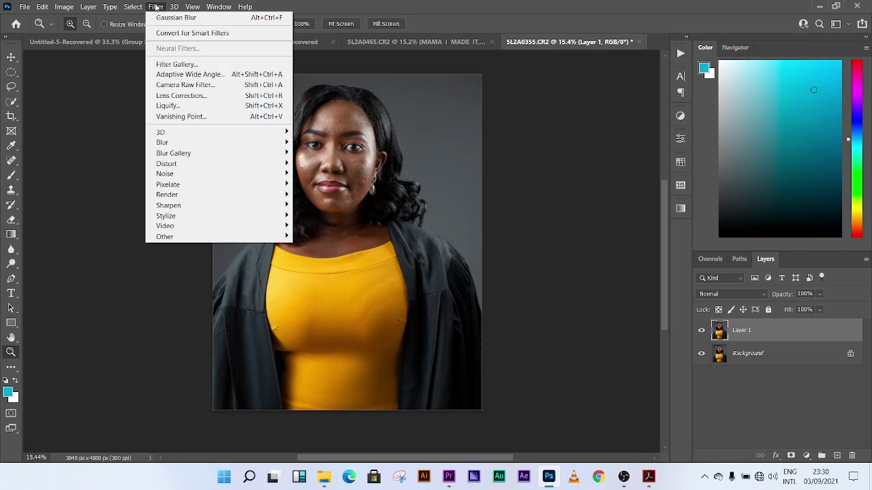
click(170, 107)
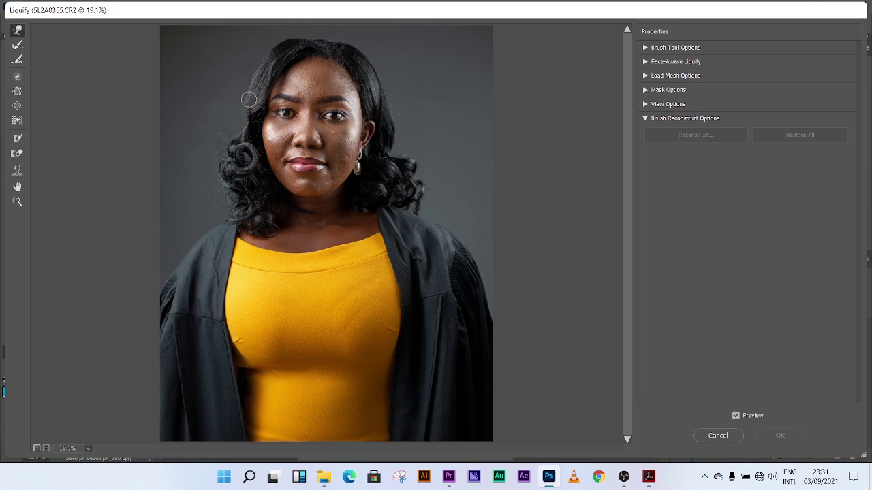
- Enlarge the Forward Warp brush and nudge the outer edges of the hair and the robe's shoulder
key(bracketright)
key(bracketright)
key(bracketright)
key(bracketright)
mouse_move(243, 104)
mouse_down()
mouse_move(251, 72)
mouse_move(243, 74)
mouse_move(267, 47)
mouse_move(297, 39)
mouse_move(289, 45)
mouse_move(282, 35)
mouse_move(288, 42)
mouse_up()
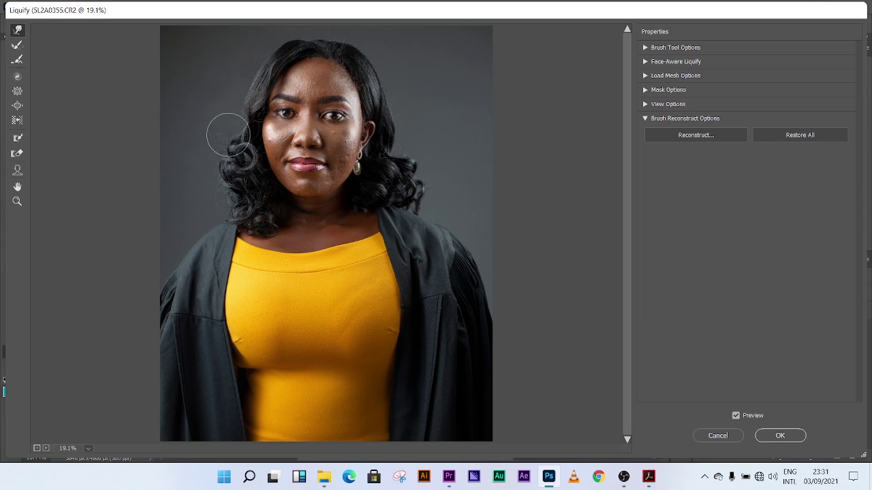
mouse_move(228, 135)
mouse_down()
mouse_move(247, 82)
mouse_move(254, 84)
mouse_up()
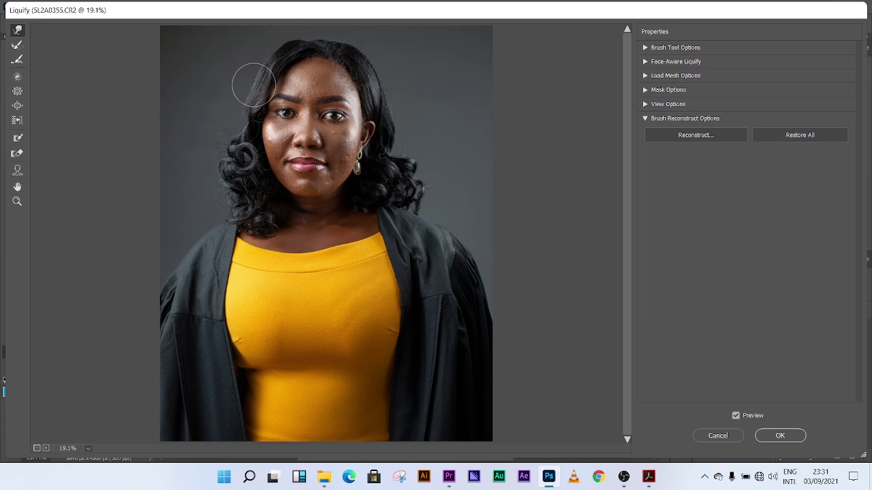
mouse_move(381, 64)
mouse_down()
mouse_move(346, 39)
mouse_move(395, 89)
mouse_move(381, 80)
mouse_move(399, 102)
mouse_move(392, 111)
mouse_move(399, 121)
mouse_move(372, 62)
mouse_move(381, 71)
mouse_up()
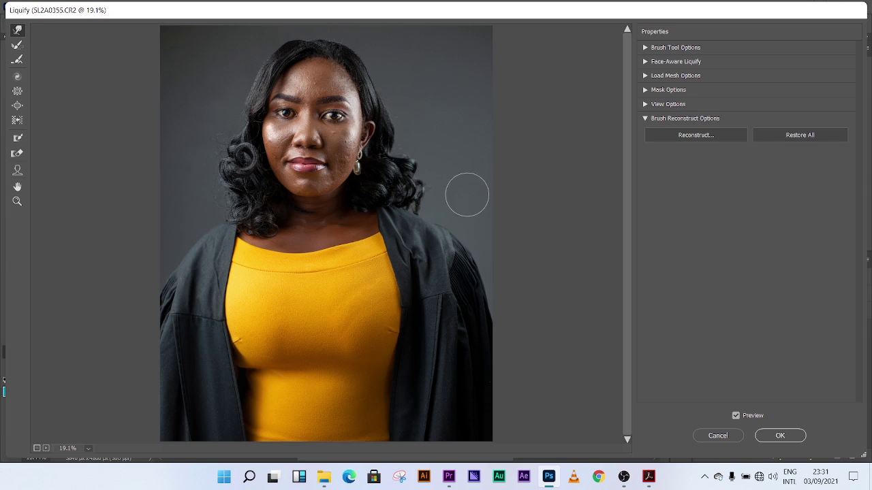
drag(432, 181, 420, 164)
mouse_move(181, 243)
mouse_down()
mouse_move(198, 223)
mouse_move(207, 227)
mouse_move(181, 235)
mouse_up()
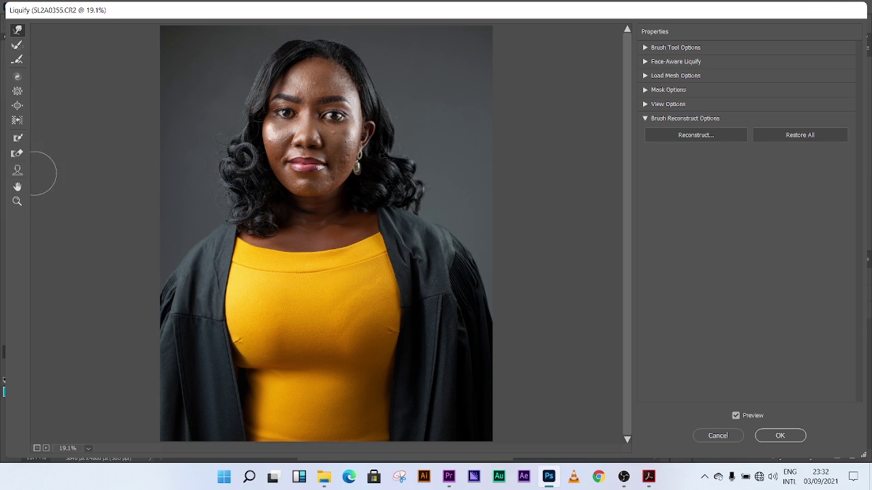
- Reshape the face with the Face tool: Face Width -100, Forehead 43 and Chin Height 87
click(17, 106)
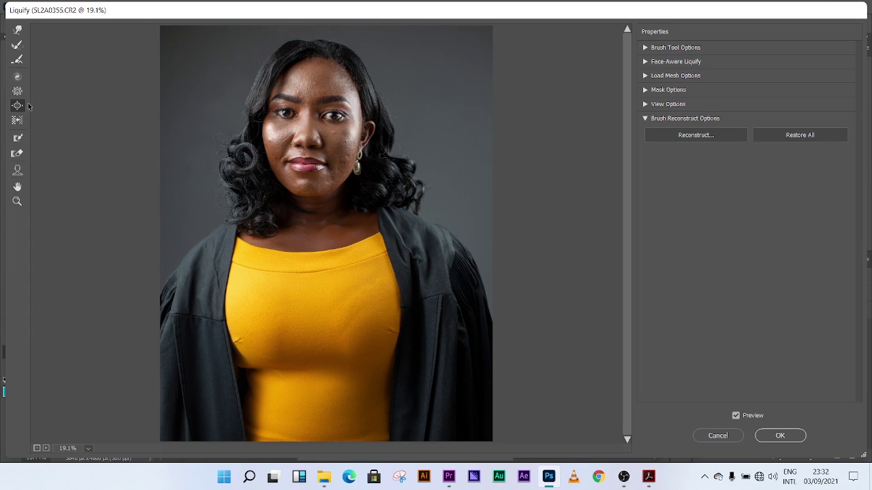
click(17, 170)
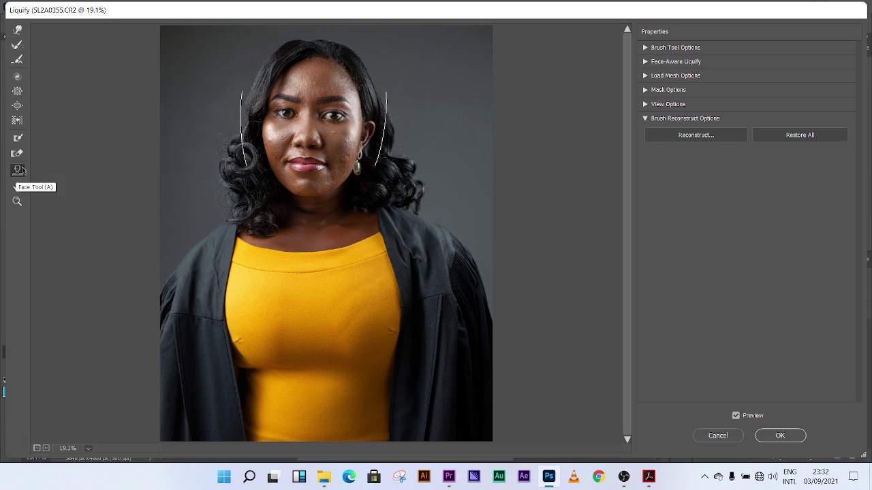
mouse_move(263, 145)
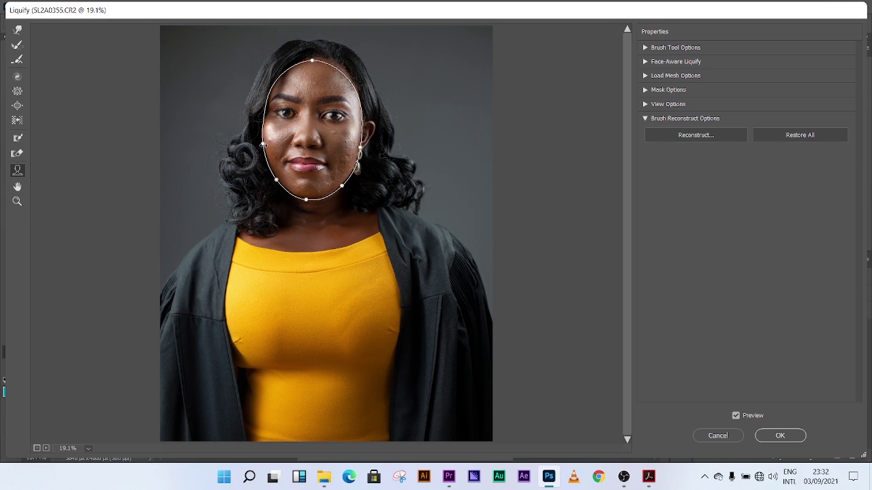
drag(264, 143, 272, 144)
drag(357, 137, 346, 138)
drag(313, 63, 312, 55)
drag(306, 202, 310, 191)
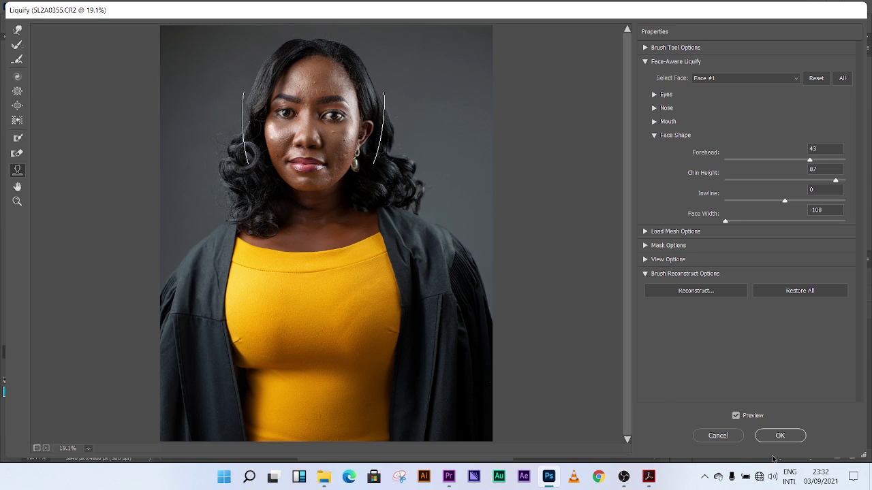
- Toggle the Liquify preview off and on to compare the original and reshaped face
click(736, 417)
click(736, 417)
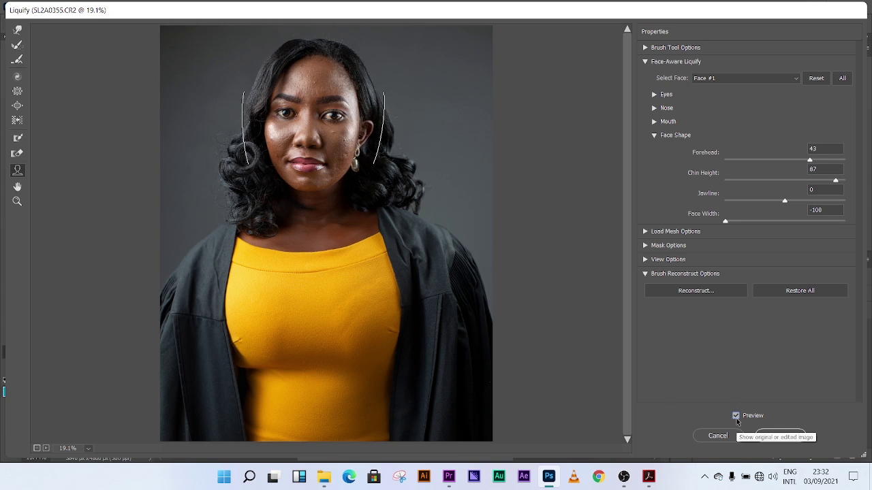
click(736, 416)
click(736, 417)
click(736, 417)
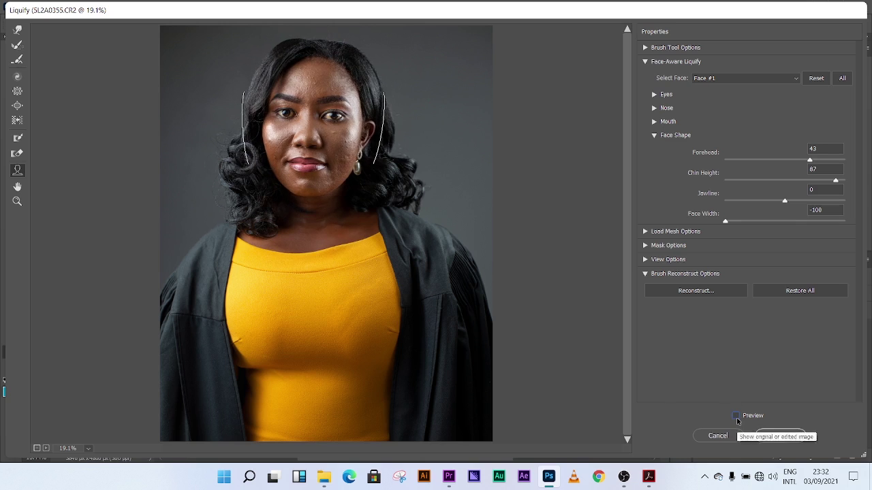
click(736, 416)
- Adjust the face shape to a Chin Height of 22 and a Forehead of 67
mouse_move(308, 196)
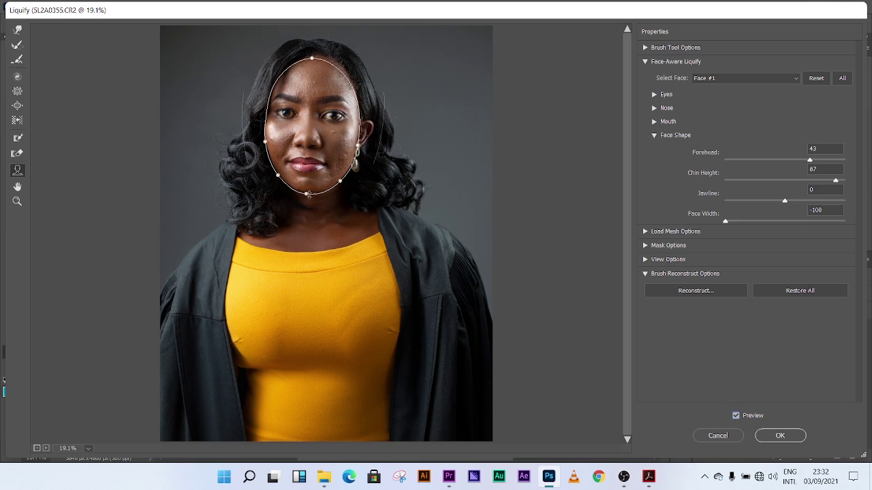
drag(307, 196, 308, 189)
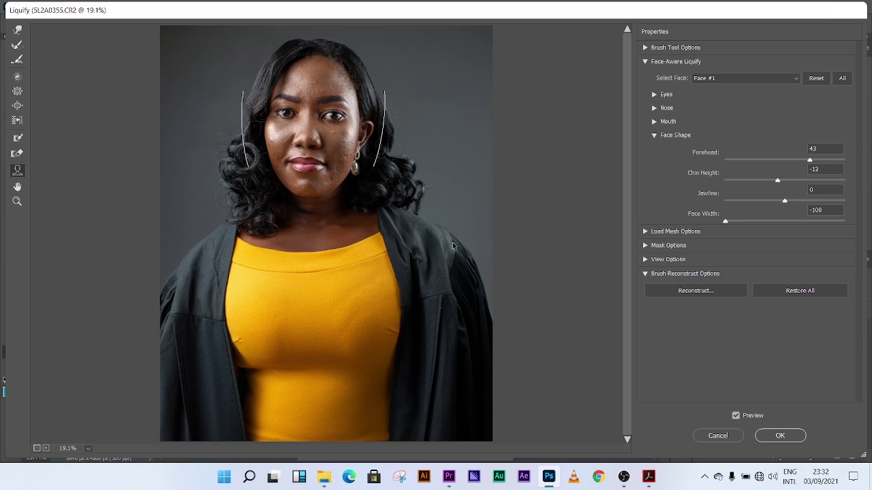
mouse_move(355, 172)
drag(778, 182, 799, 188)
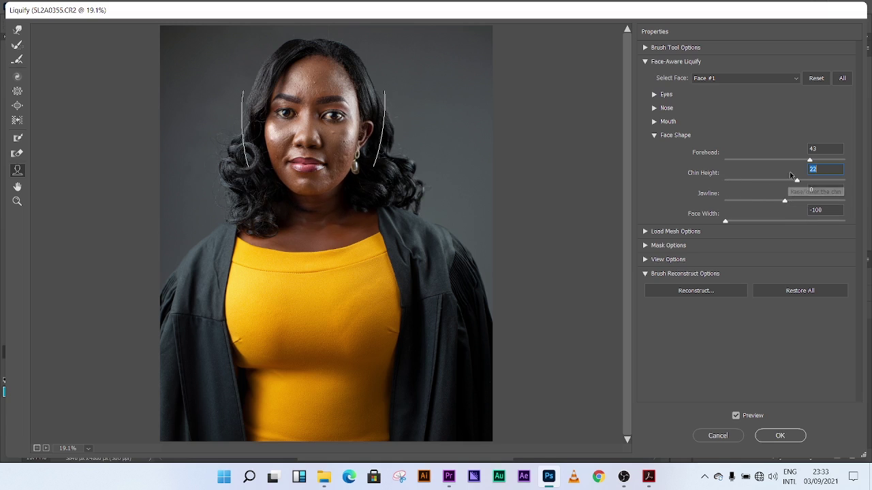
mouse_move(809, 160)
mouse_down()
mouse_move(734, 163)
mouse_move(824, 160)
mouse_up()
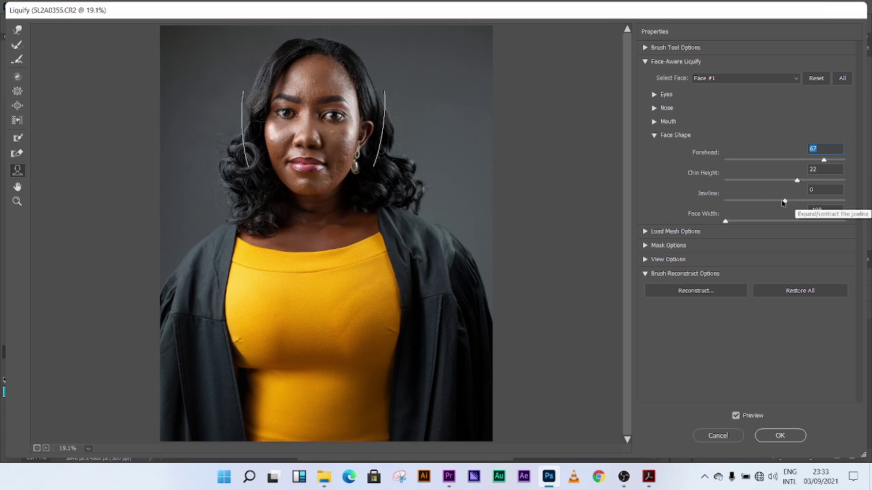
- Try a Jawline of -100 with Face Width at its minimum, and settle the Jawline at -3
drag(787, 200, 725, 202)
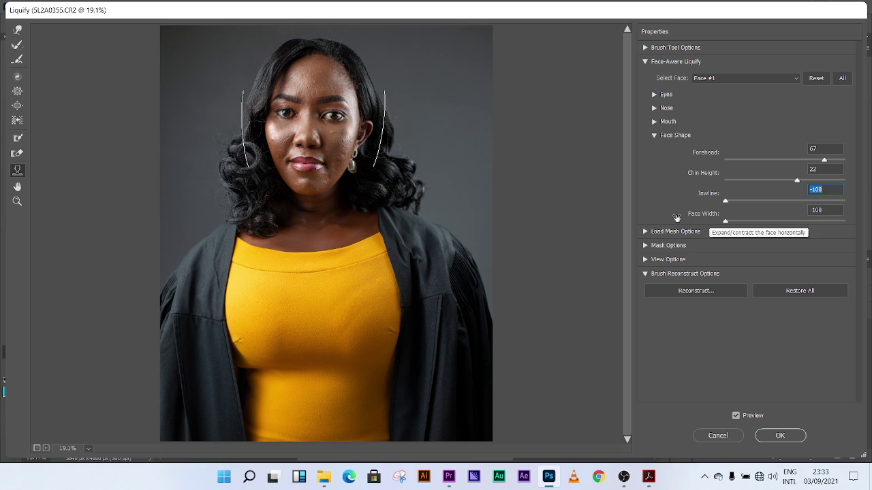
mouse_move(725, 222)
mouse_down()
mouse_move(772, 221)
mouse_move(723, 222)
mouse_up()
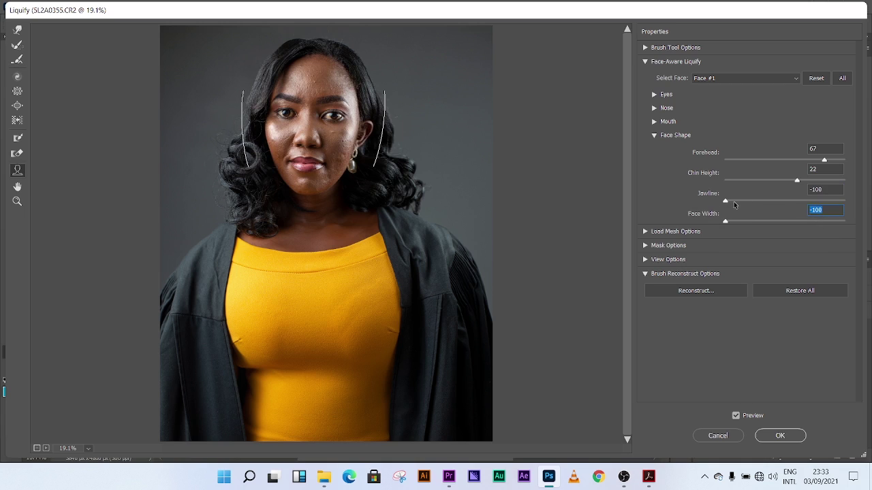
drag(726, 202, 781, 207)
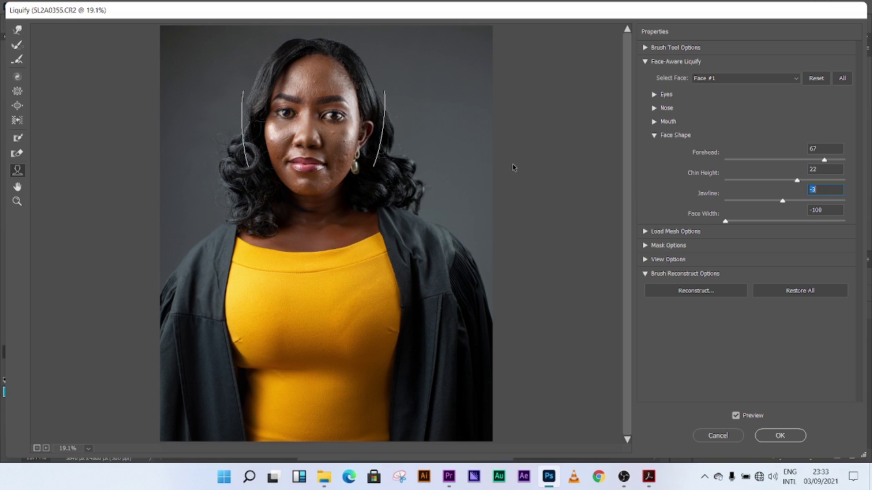
- Collapse the face-shape settings, return to the Forward Warp tool and apply the Liquify changes to the layer
click(655, 135)
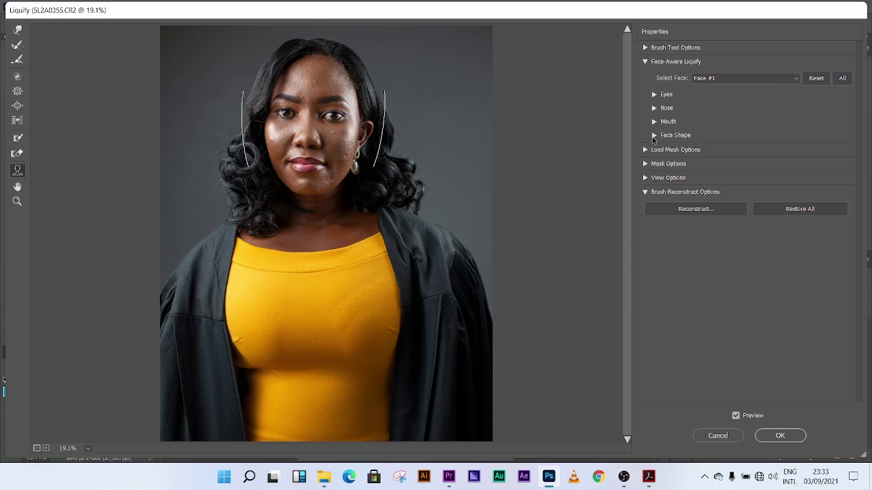
click(644, 62)
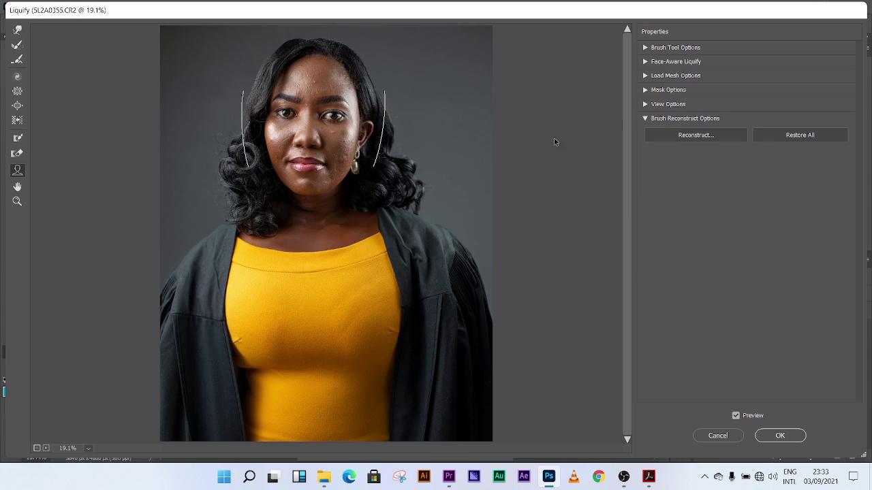
click(17, 30)
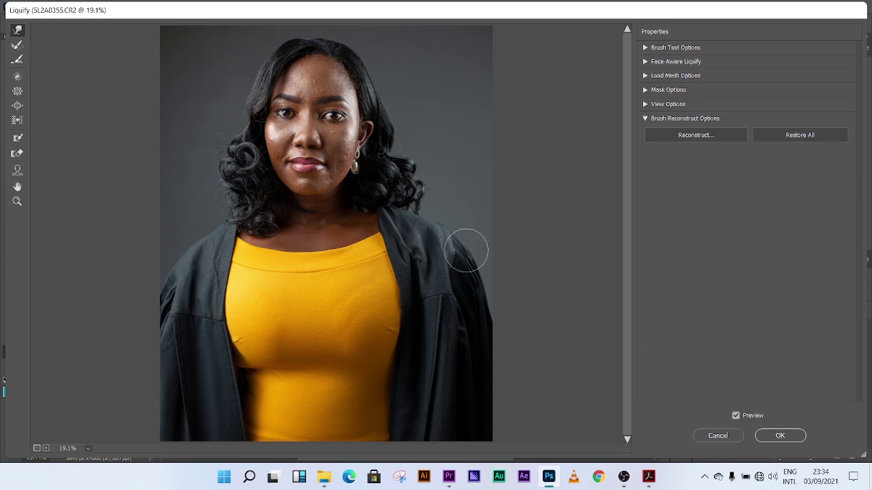
click(779, 436)
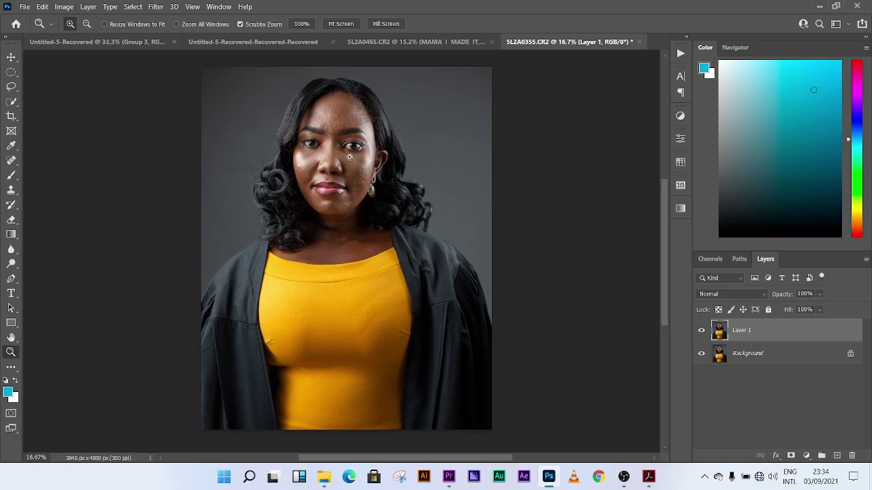
right_click(352, 158)
drag(352, 158, 380, 165)
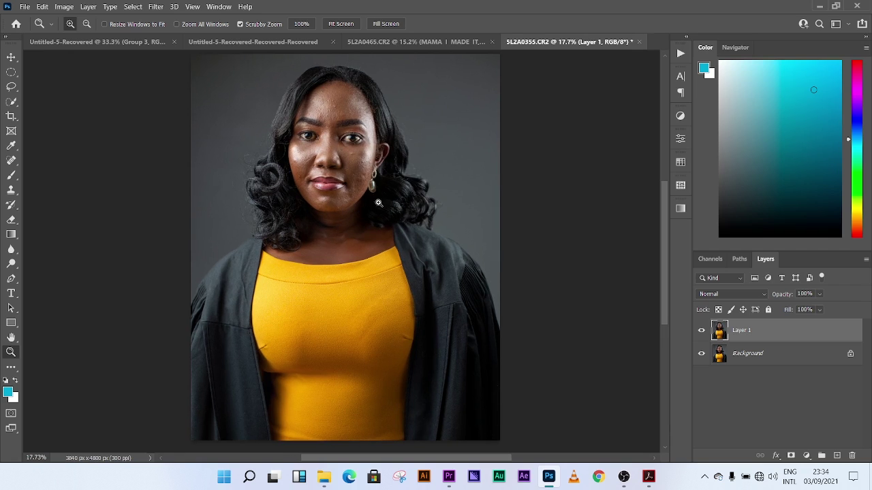
drag(378, 201, 374, 205)
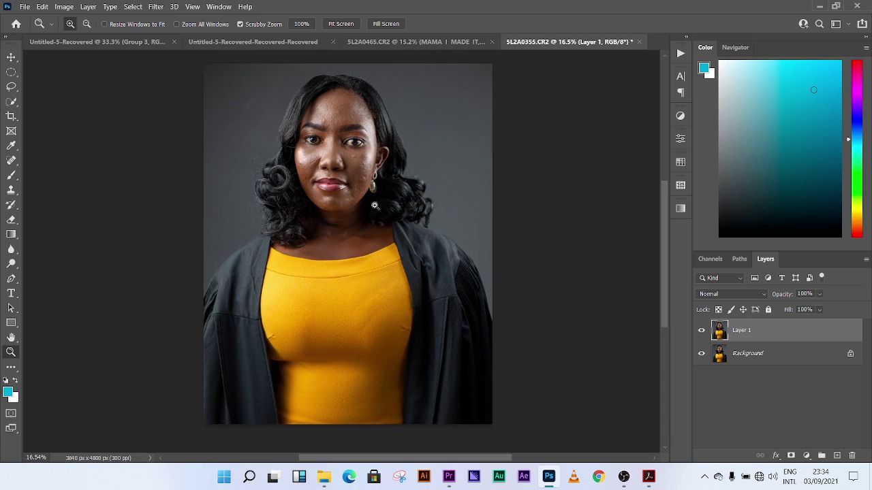